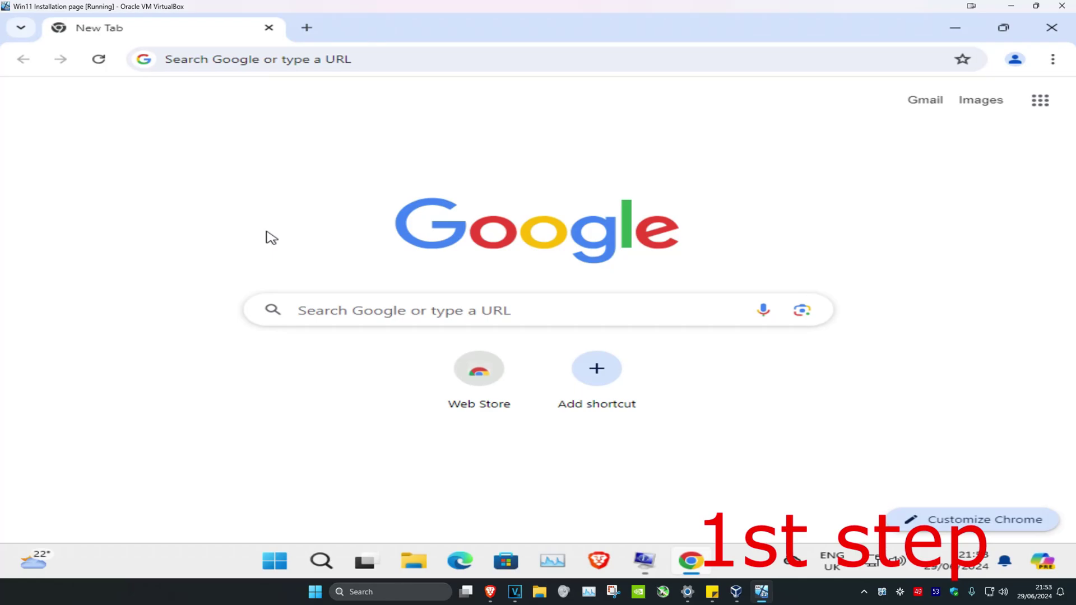
Step: Switch off 'Use graphics acceleration when available' in System settings and relaunch Chrome
{"action": "left_click", "coordinate": [1052, 59]}
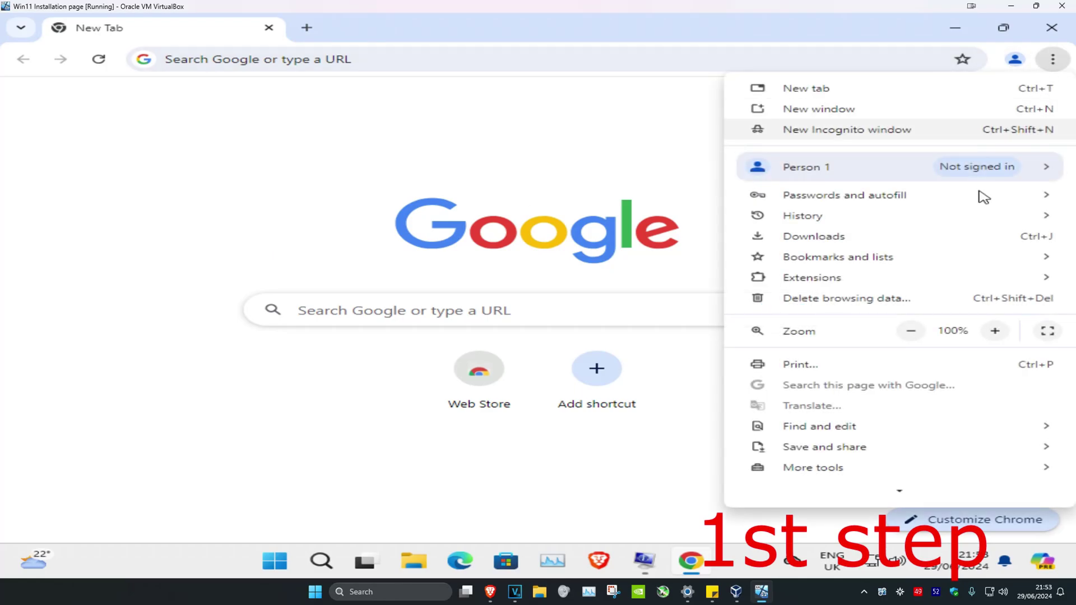
{"action": "scroll", "coordinate": [817, 421], "scroll_direction": "down", "scroll_amount": 1}
{"action": "scroll", "coordinate": [829, 480], "scroll_direction": "down", "scroll_amount": 2}
{"action": "left_click", "coordinate": [805, 471]}
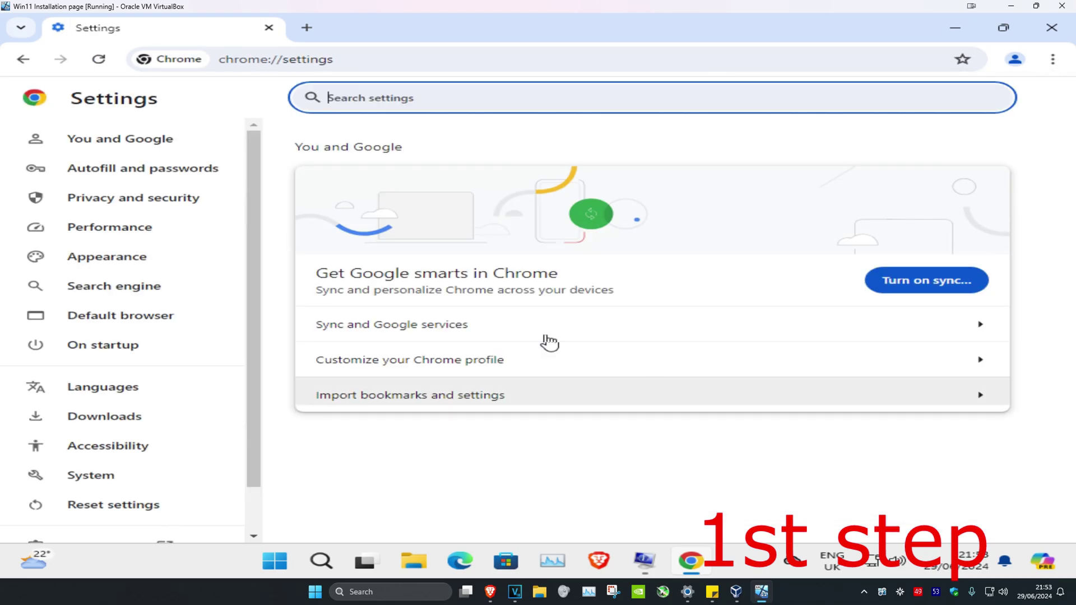
{"action": "scroll", "coordinate": [121, 249], "scroll_direction": "down", "scroll_amount": 1}
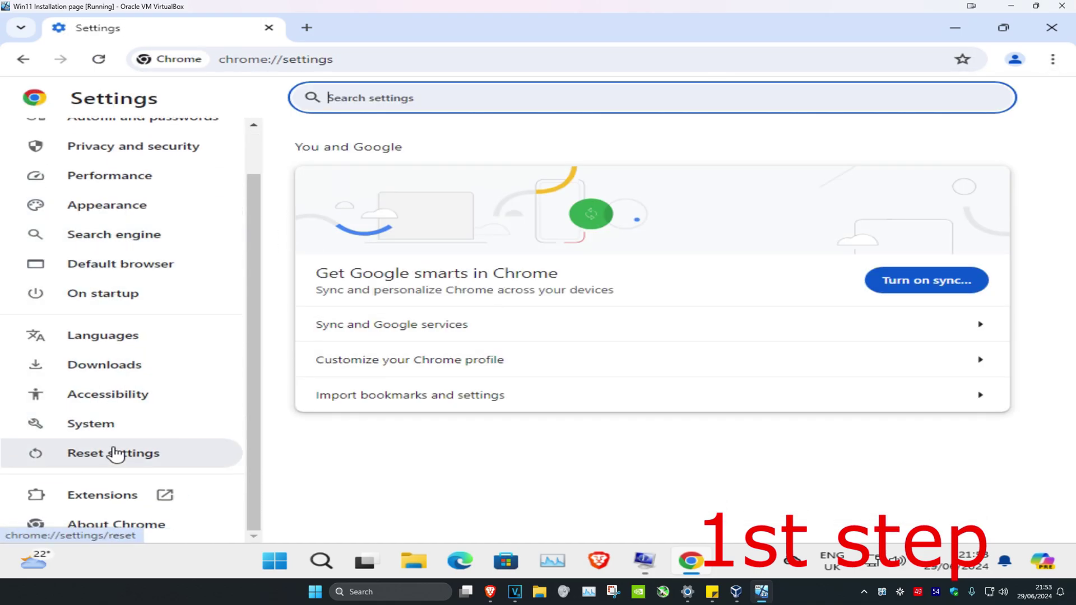
{"action": "left_click", "coordinate": [87, 430]}
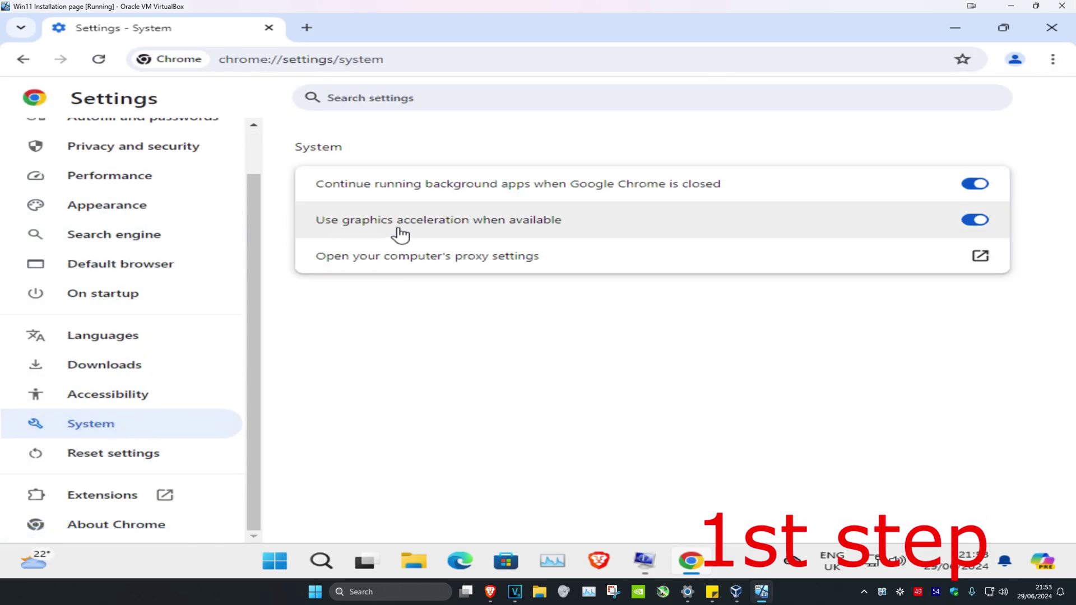
{"action": "left_click", "coordinate": [980, 229]}
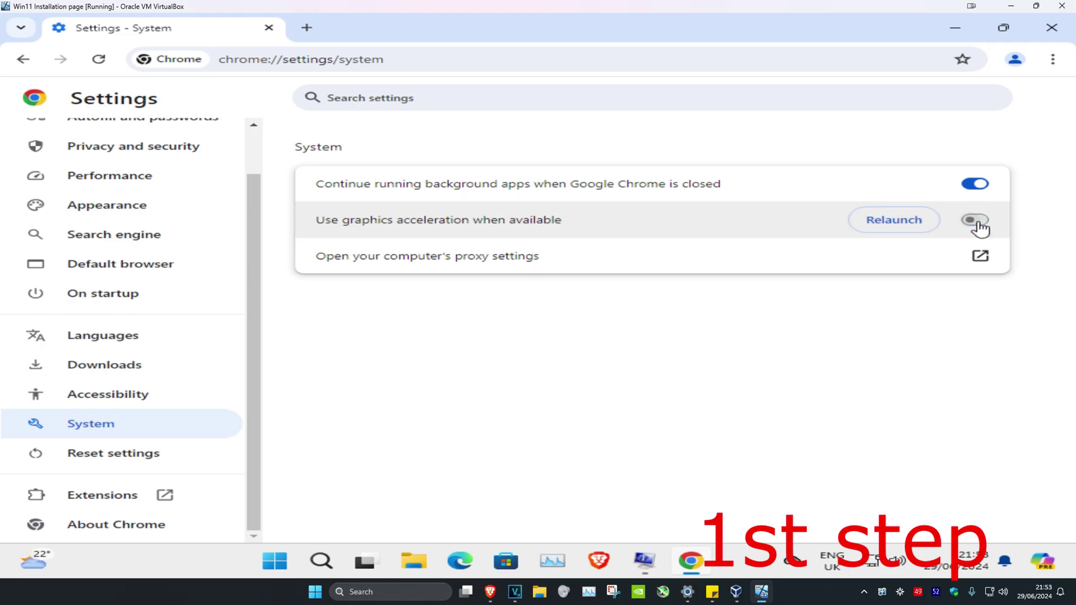
{"action": "left_click", "coordinate": [894, 220]}
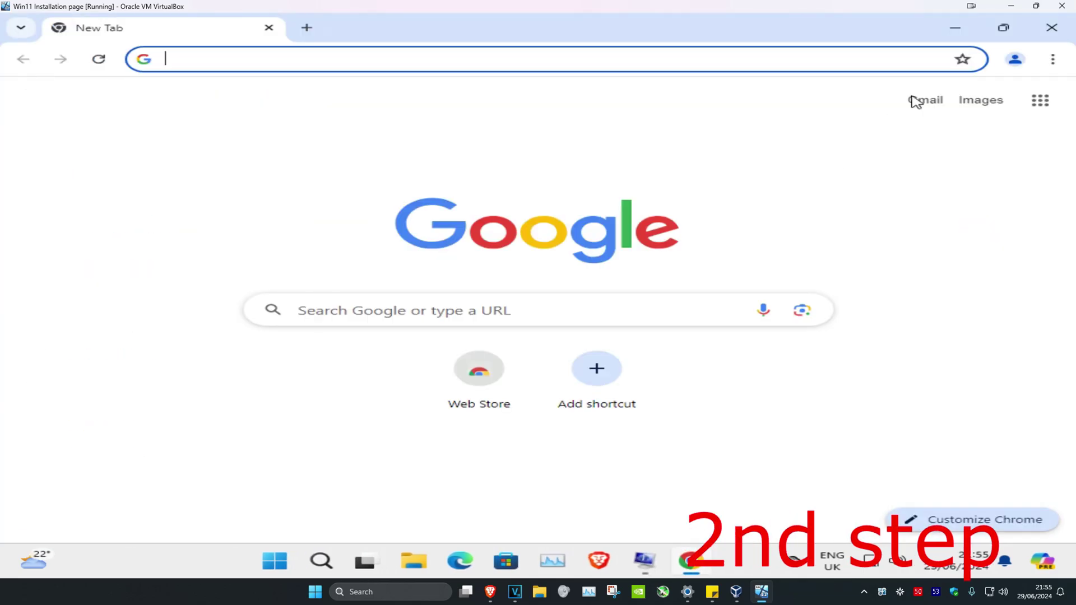
Step: Confirm Chrome is up to date on the About Chrome page, then close and reopen Chrome
{"action": "left_click", "coordinate": [1053, 60]}
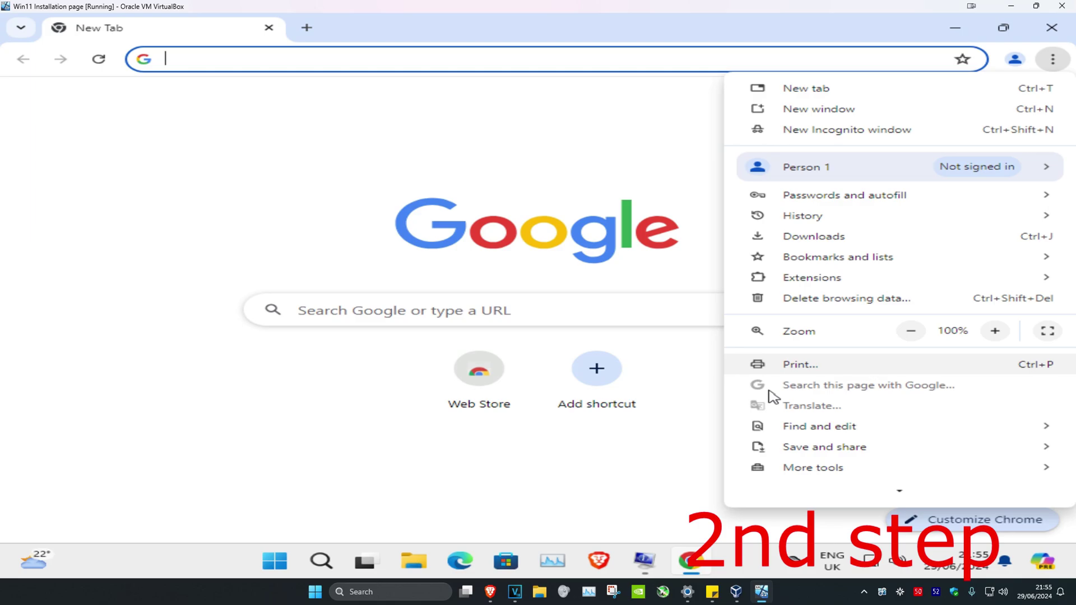
{"action": "scroll", "coordinate": [824, 431], "scroll_direction": "down", "scroll_amount": 1}
{"action": "left_click", "coordinate": [807, 472]}
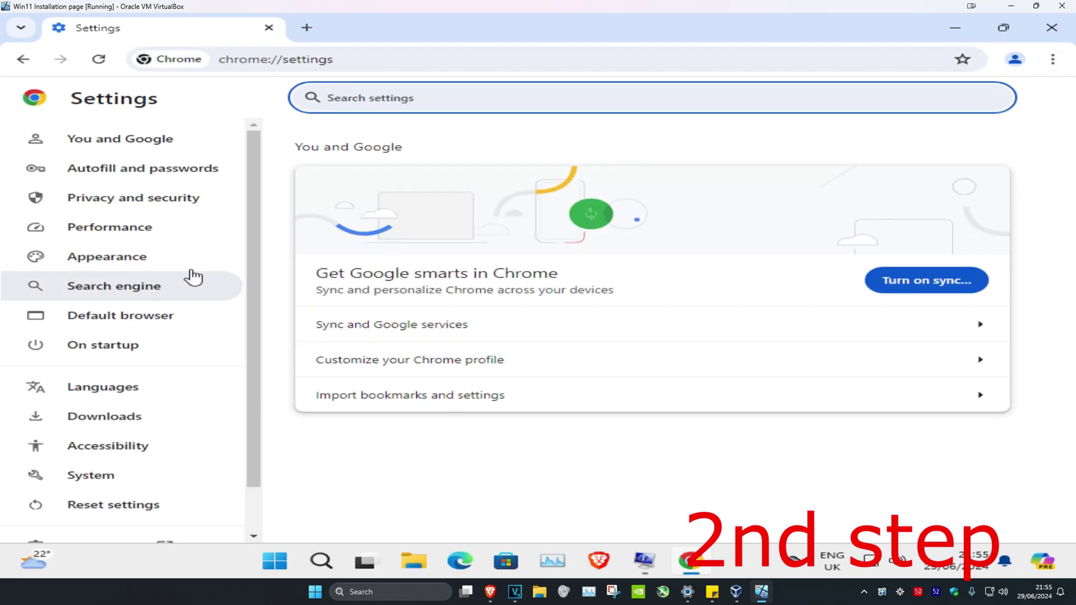
{"action": "scroll", "coordinate": [198, 282], "scroll_direction": "down", "scroll_amount": 1}
{"action": "scroll", "coordinate": [199, 319], "scroll_direction": "down", "scroll_amount": 1}
{"action": "left_click", "coordinate": [139, 527]}
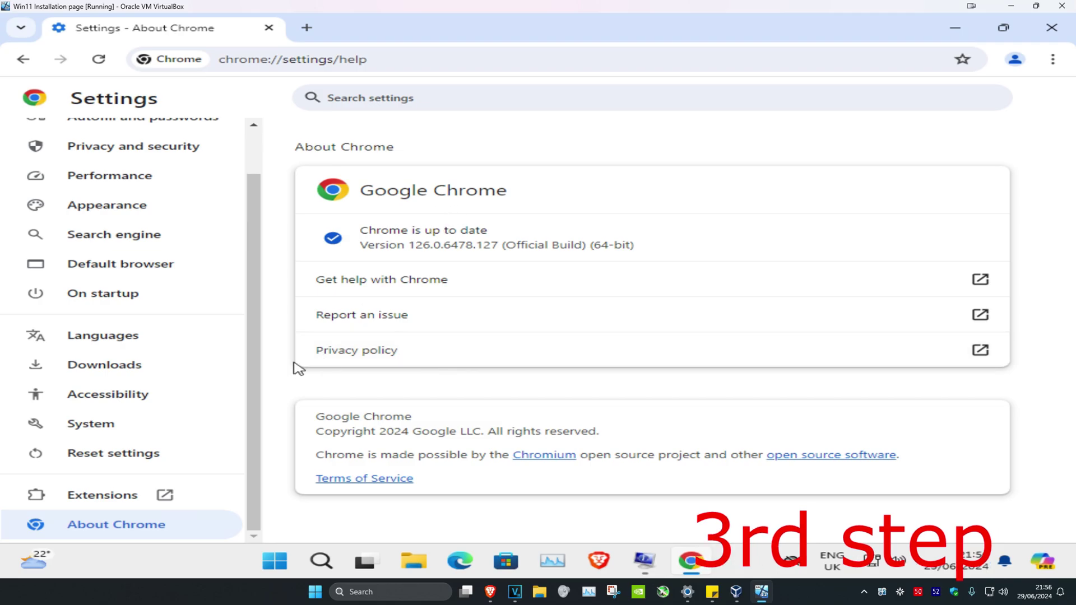
{"action": "left_click", "coordinate": [1052, 27]}
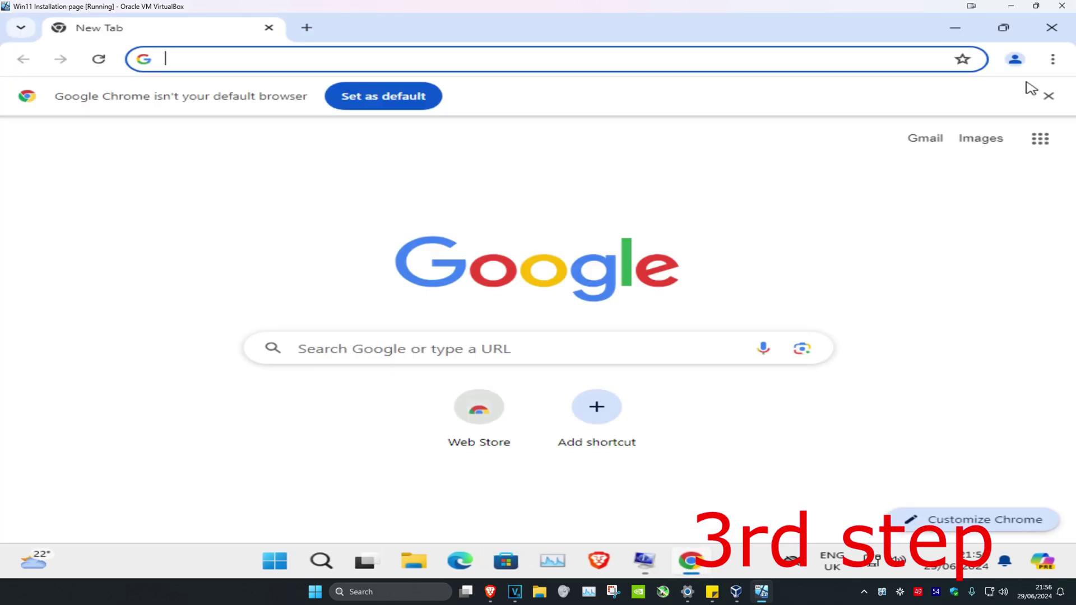
Step: Open Delete browsing data under Privacy and security, on the Advanced tab with time range All time
{"action": "left_click", "coordinate": [1053, 59]}
{"action": "scroll", "coordinate": [849, 345], "scroll_direction": "down", "scroll_amount": 2}
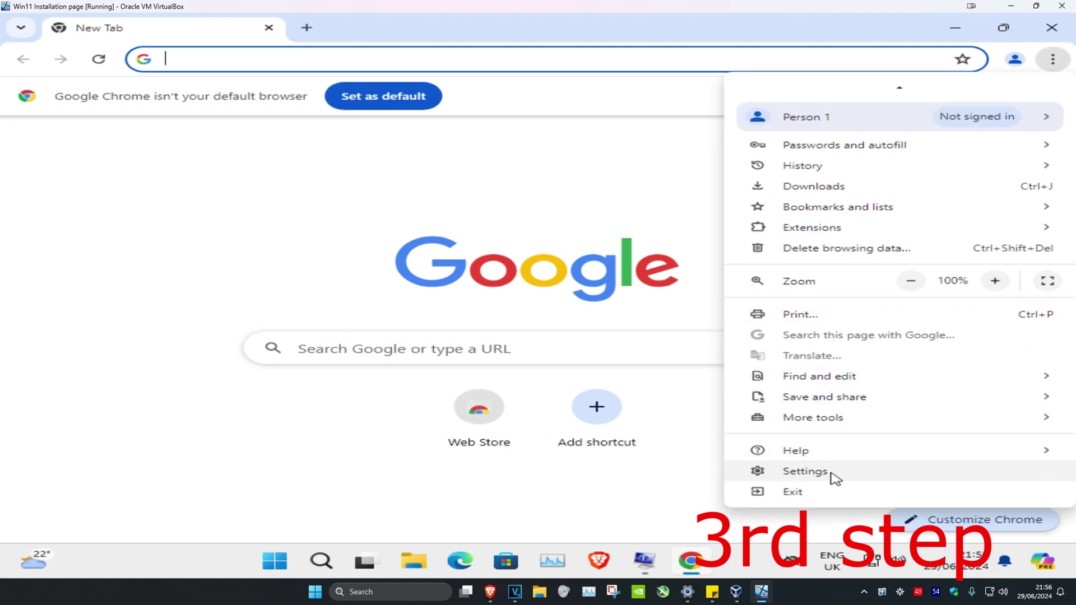
{"action": "left_click", "coordinate": [806, 472]}
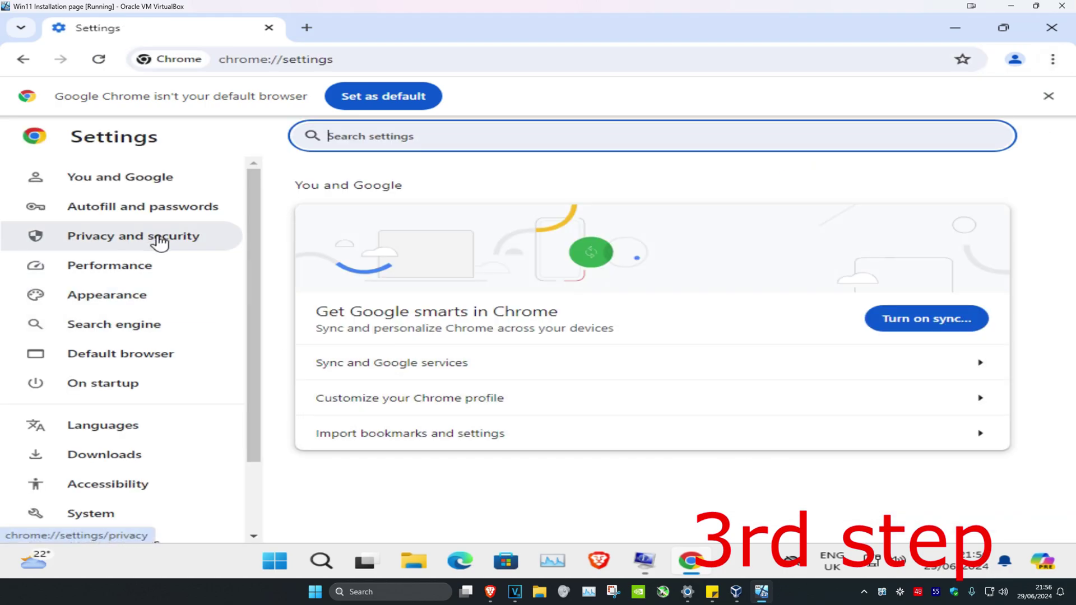
{"action": "left_click", "coordinate": [160, 243]}
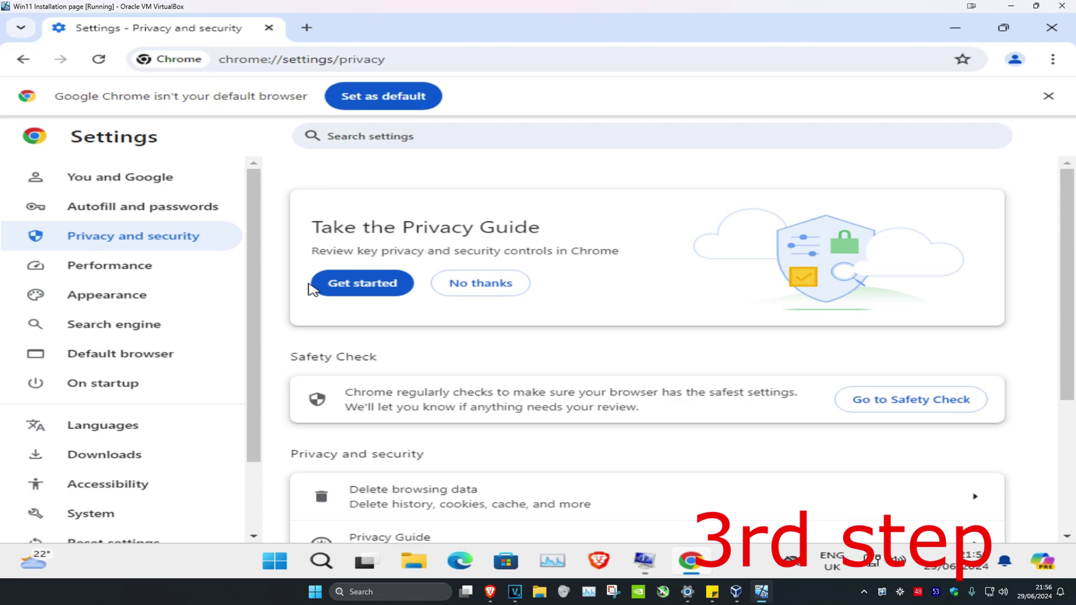
{"action": "scroll", "coordinate": [353, 329], "scroll_direction": "down", "scroll_amount": 3}
{"action": "left_click", "coordinate": [389, 357]}
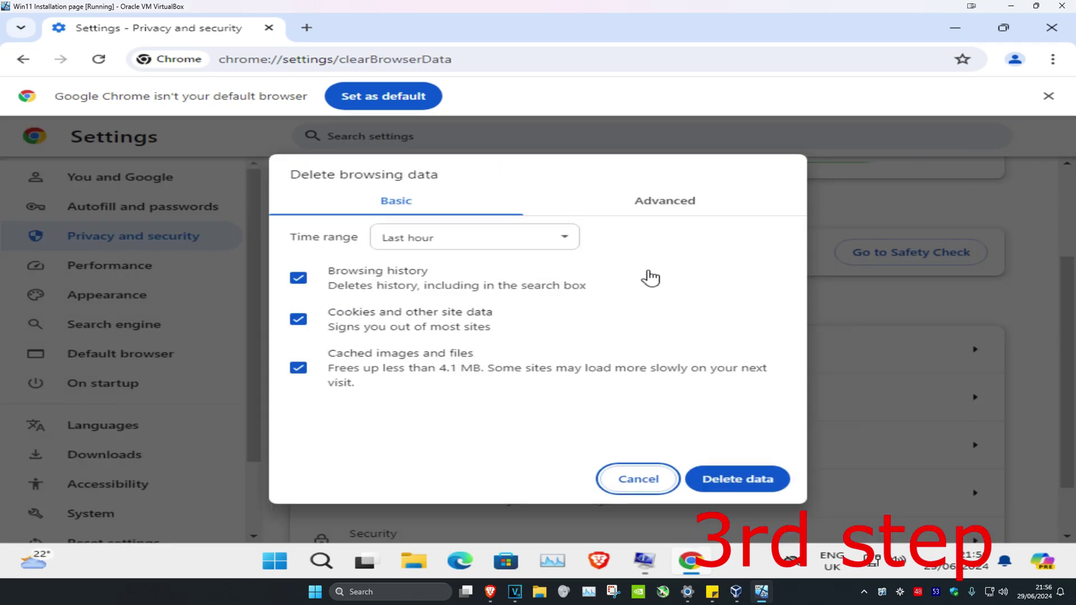
{"action": "left_click", "coordinate": [660, 208]}
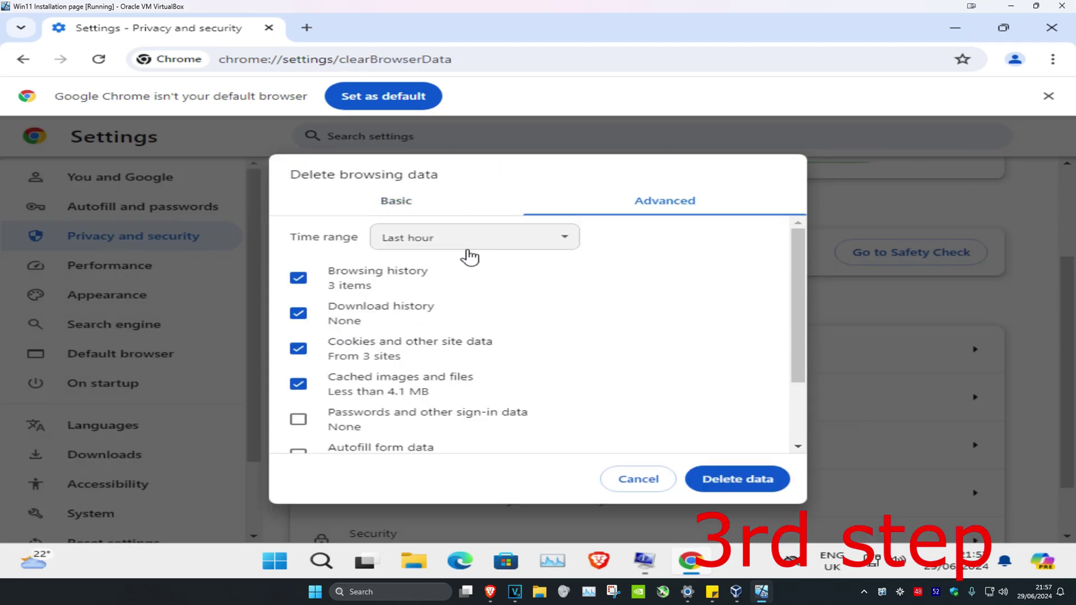
{"action": "left_click", "coordinate": [443, 244]}
{"action": "left_click", "coordinate": [427, 308]}
{"action": "scroll", "coordinate": [339, 309], "scroll_direction": "down", "scroll_amount": 2}
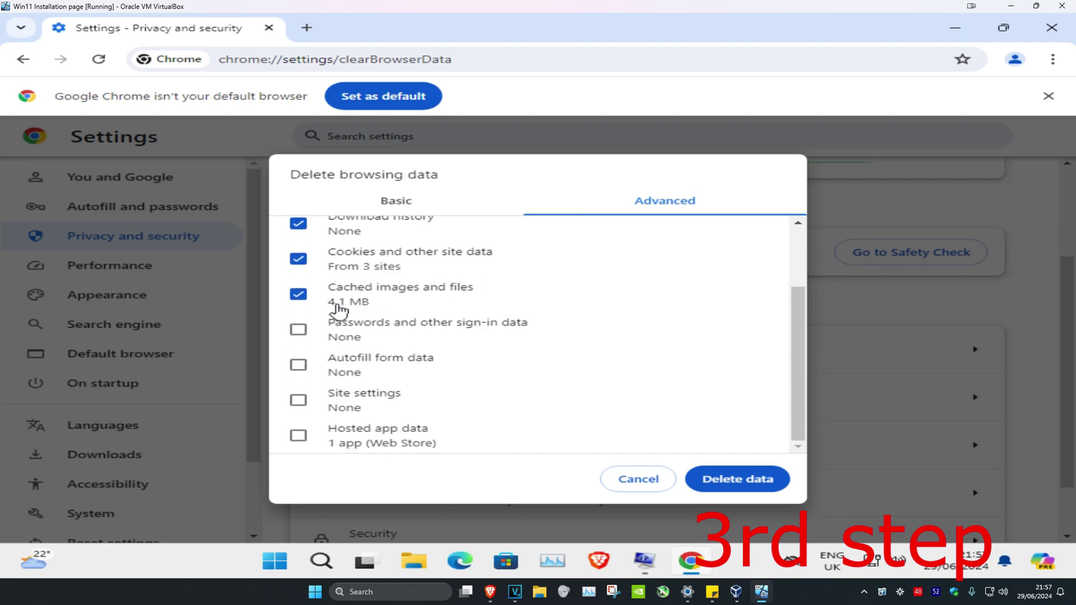
Step: Include passwords, autofill, site settings and hosted app data, and delete the data
{"action": "left_click", "coordinate": [298, 329]}
{"action": "left_click", "coordinate": [299, 364]}
{"action": "left_click", "coordinate": [298, 400]}
{"action": "left_click", "coordinate": [299, 435]}
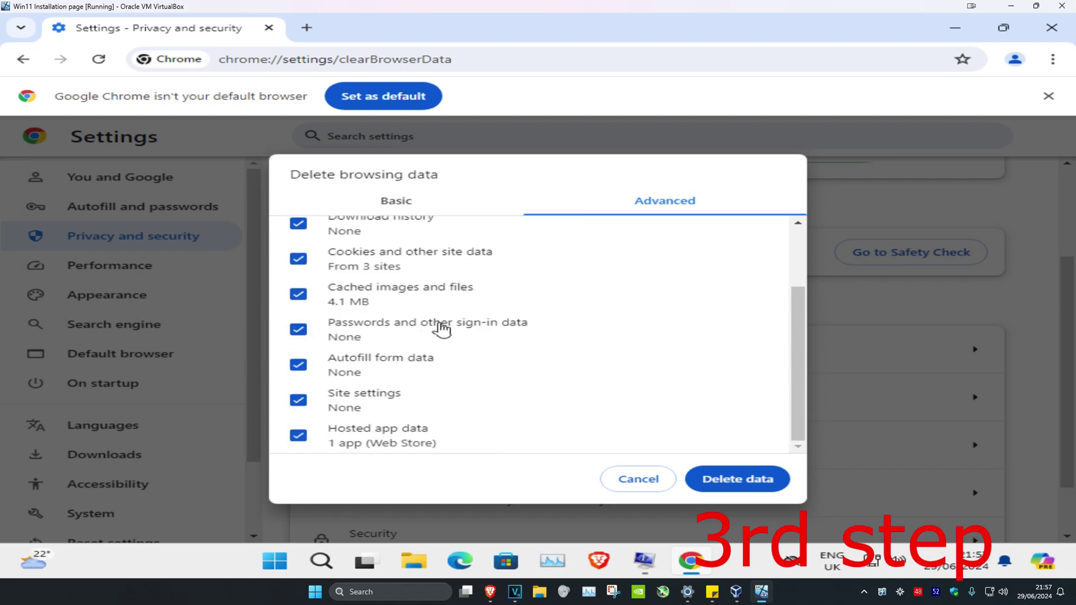
{"action": "left_click", "coordinate": [756, 486]}
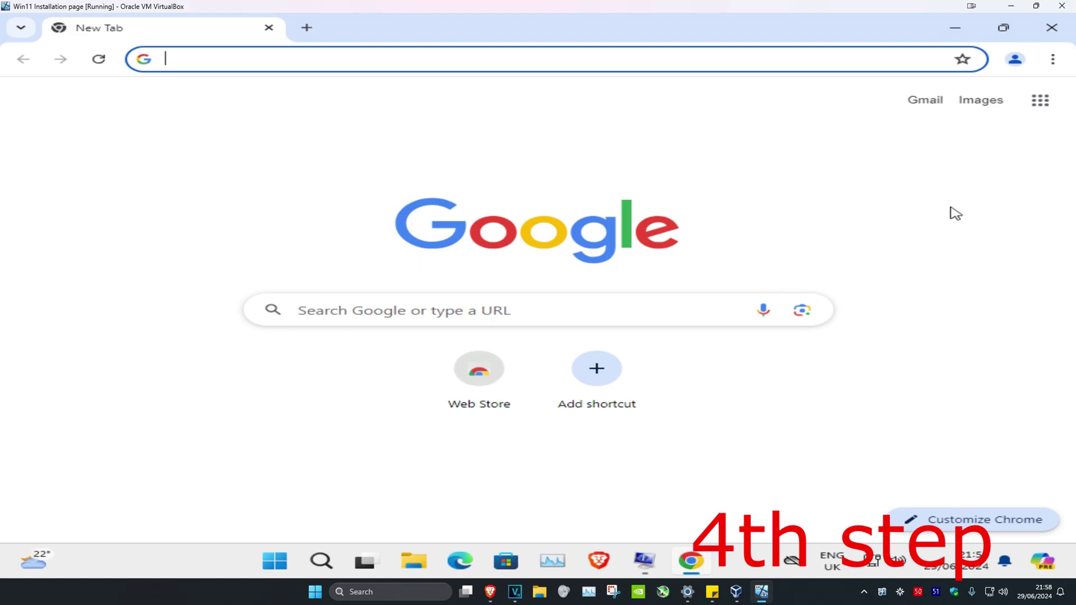
Step: Disable Google Docs Offline in Manage Extensions, then close Chrome and reopen it from the desktop
{"action": "left_click", "coordinate": [1051, 61]}
{"action": "mouse_move", "coordinate": [813, 278]}
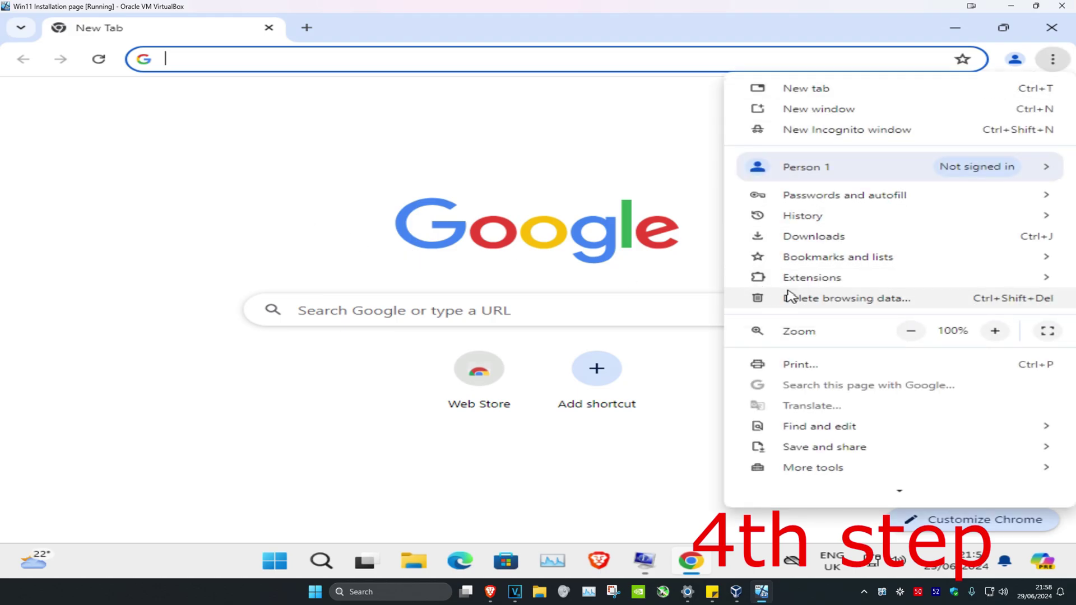
{"action": "left_click", "coordinate": [649, 286]}
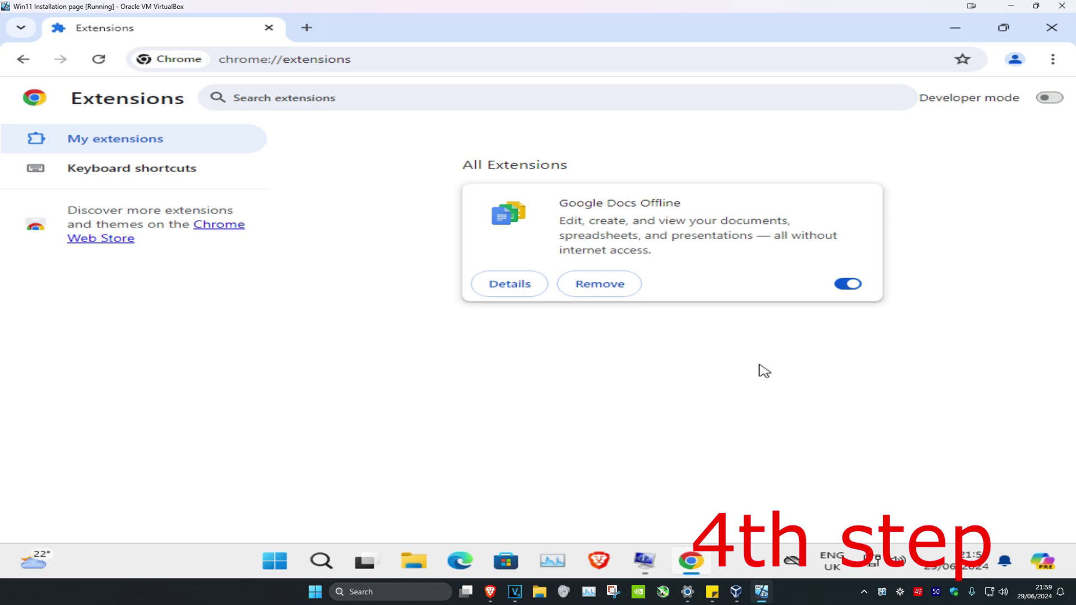
{"action": "left_click", "coordinate": [847, 283]}
{"action": "left_click", "coordinate": [598, 287]}
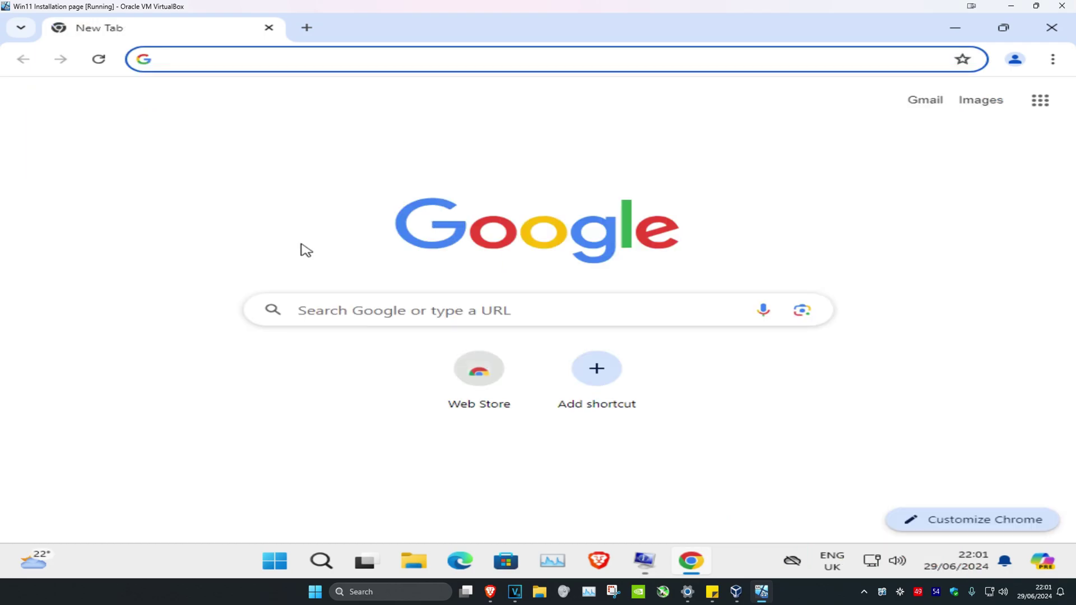
{"action": "left_click", "coordinate": [1051, 27]}
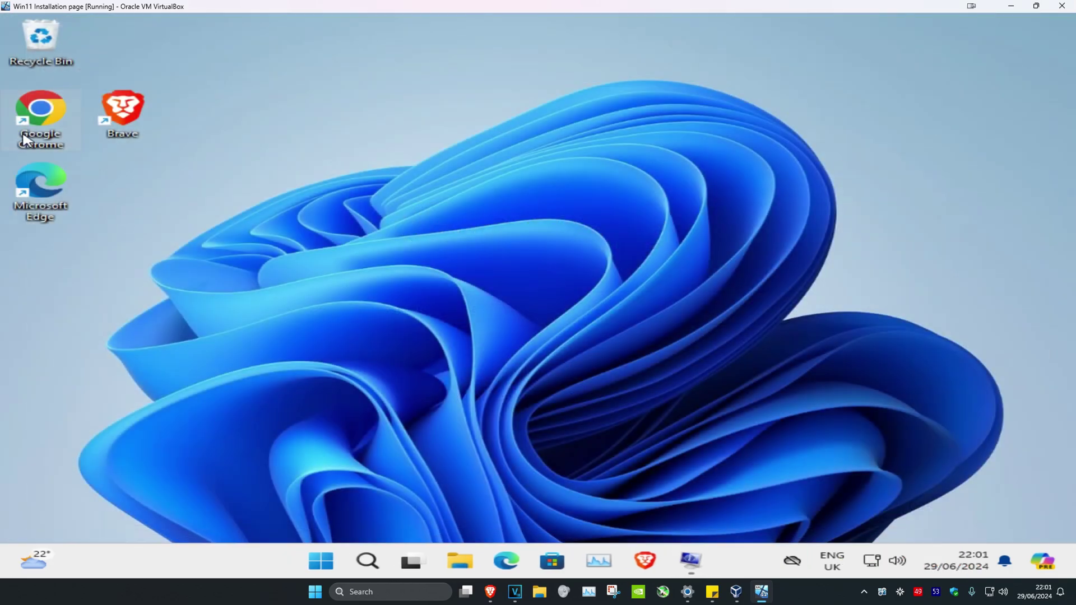
{"action": "double_click", "coordinate": [43, 124]}
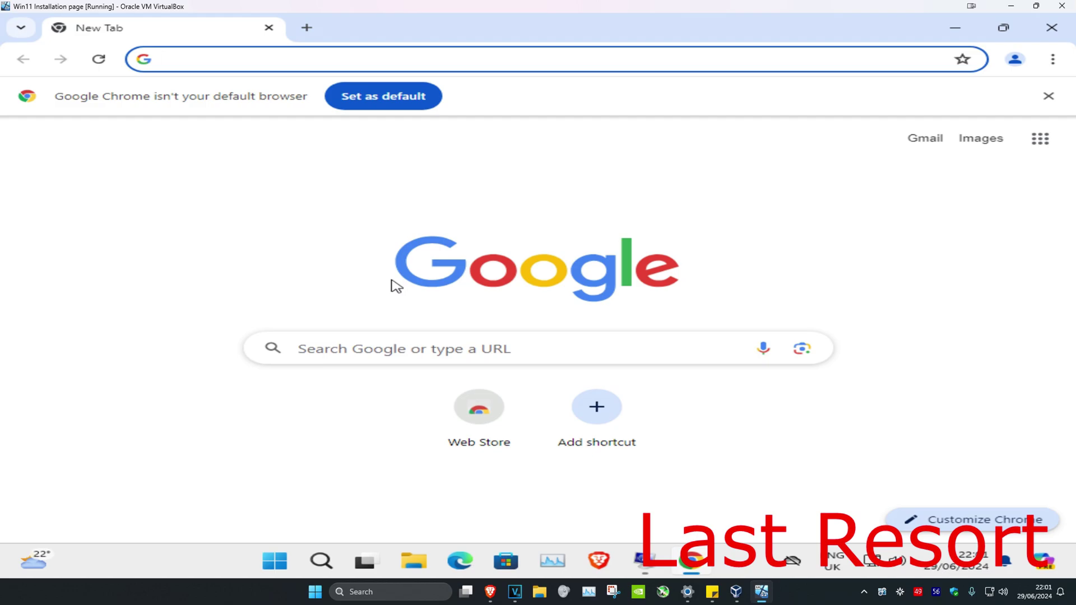
Step: Use 'Restore settings to their original defaults' under Reset settings and confirm the reset
{"action": "left_click", "coordinate": [1053, 60]}
{"action": "mouse_move", "coordinate": [820, 375]}
{"action": "scroll", "coordinate": [809, 375], "scroll_direction": "down", "scroll_amount": 1}
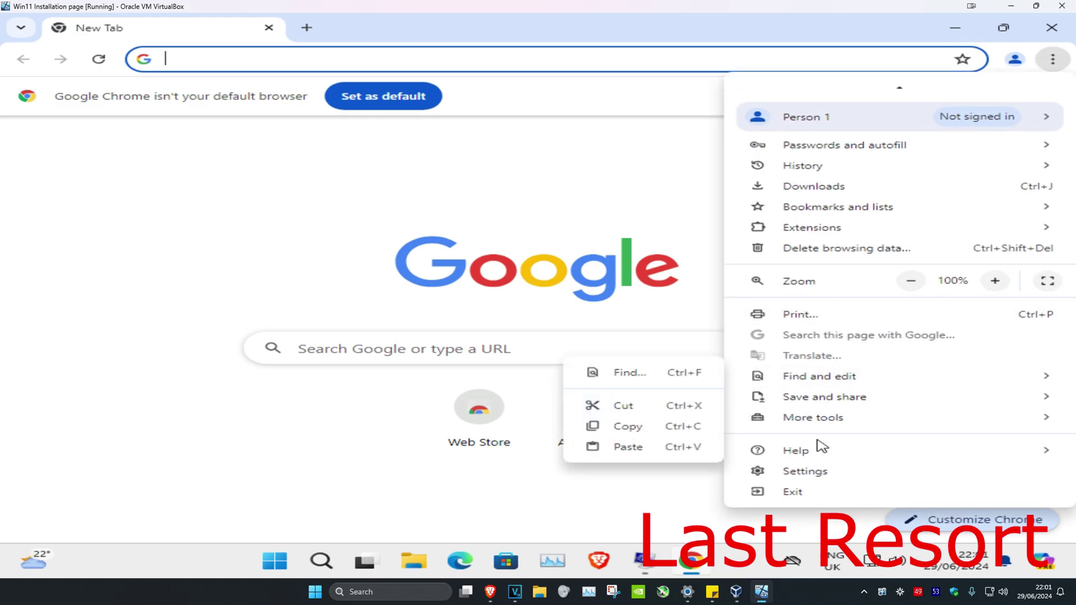
{"action": "left_click", "coordinate": [807, 473]}
{"action": "scroll", "coordinate": [122, 298], "scroll_direction": "down", "scroll_amount": 2}
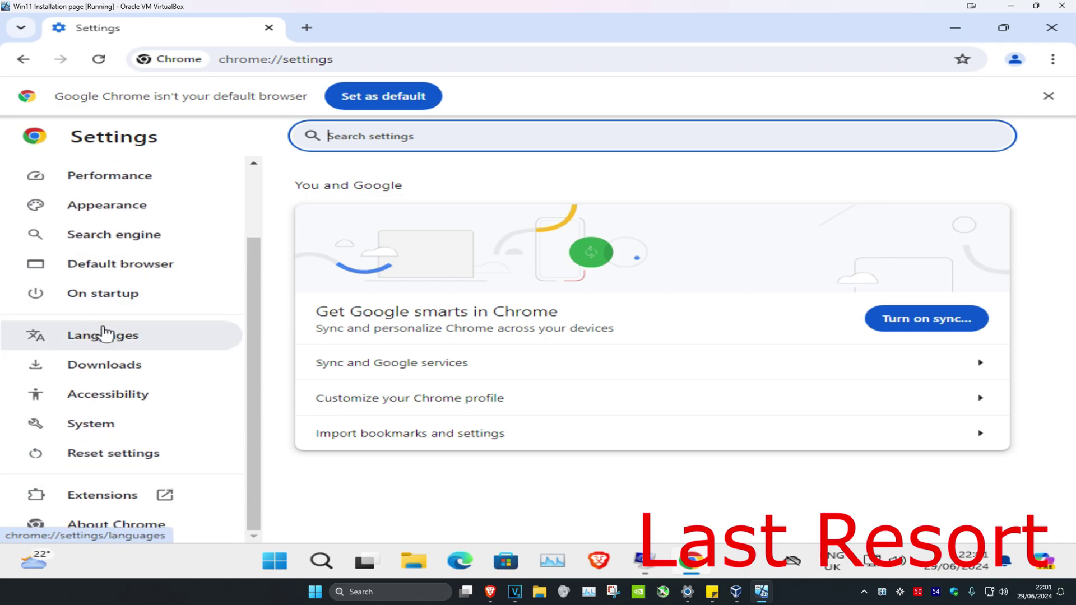
{"action": "left_click", "coordinate": [114, 461]}
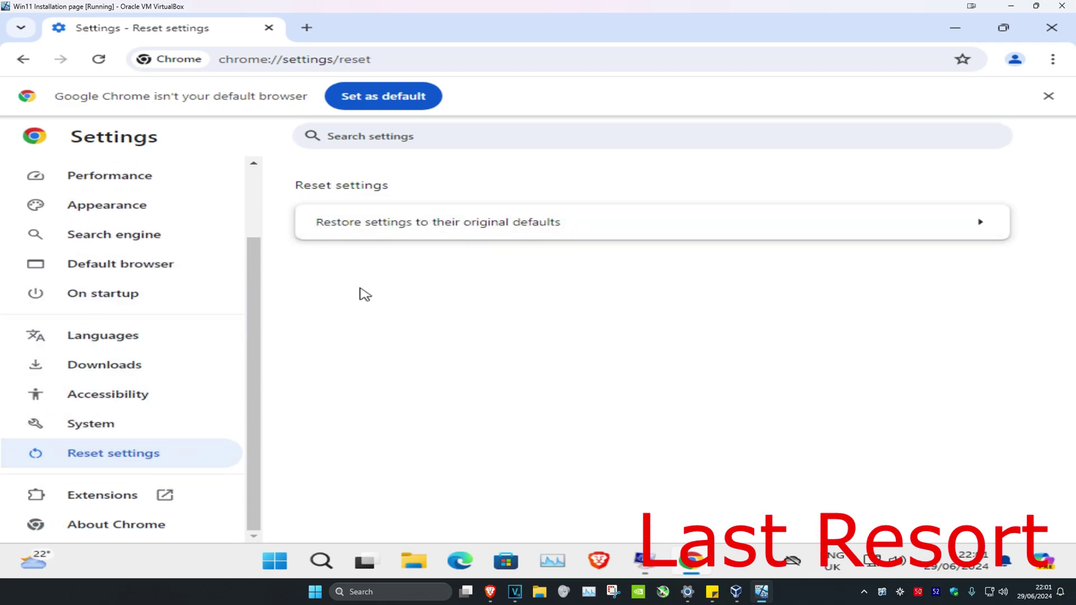
{"action": "left_click", "coordinate": [449, 228]}
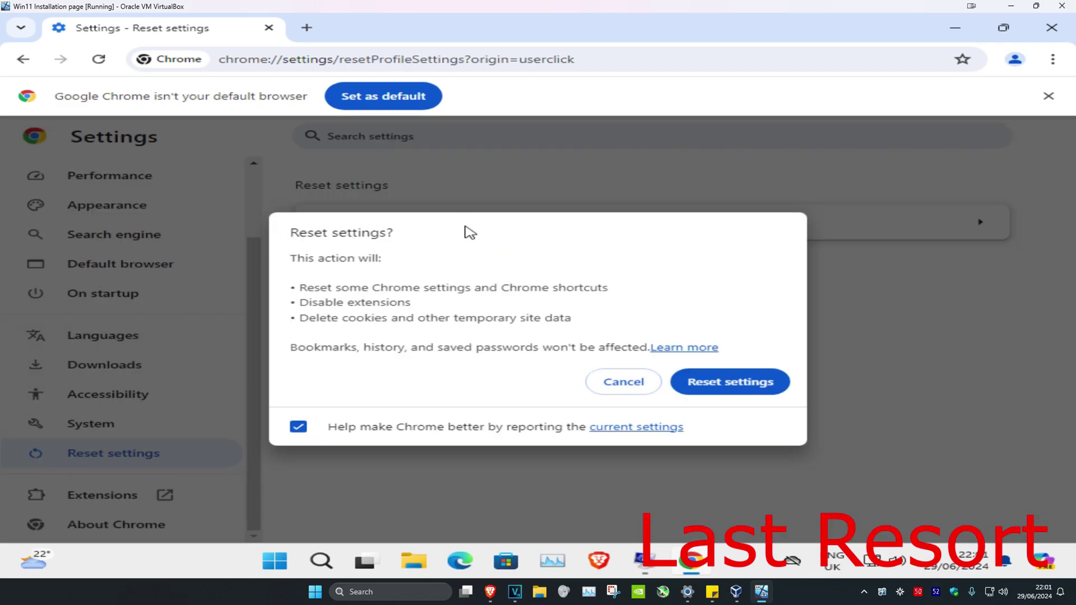
{"action": "left_click", "coordinate": [723, 386]}
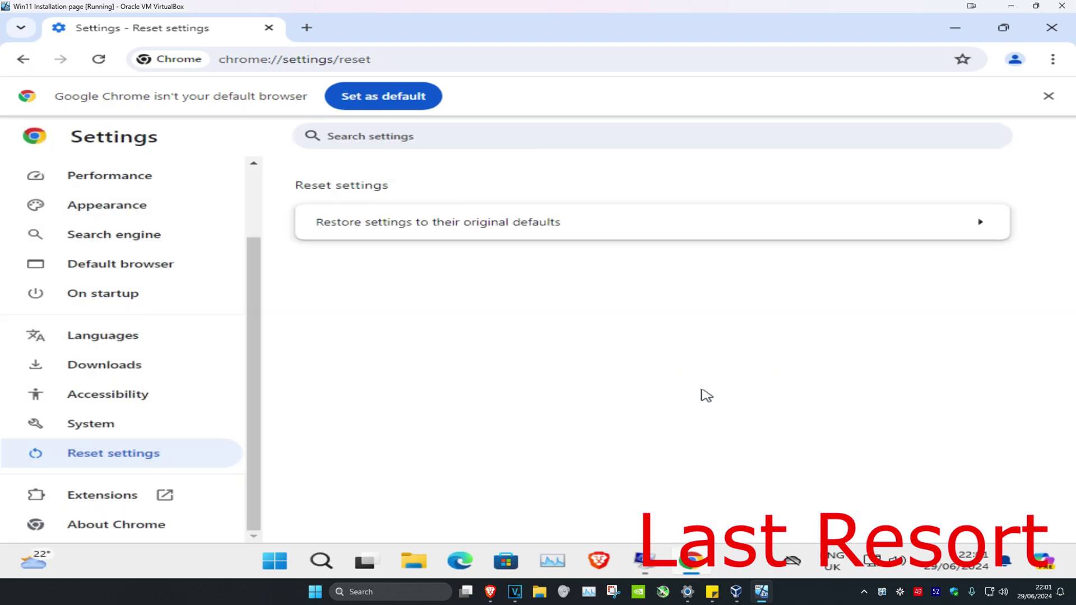